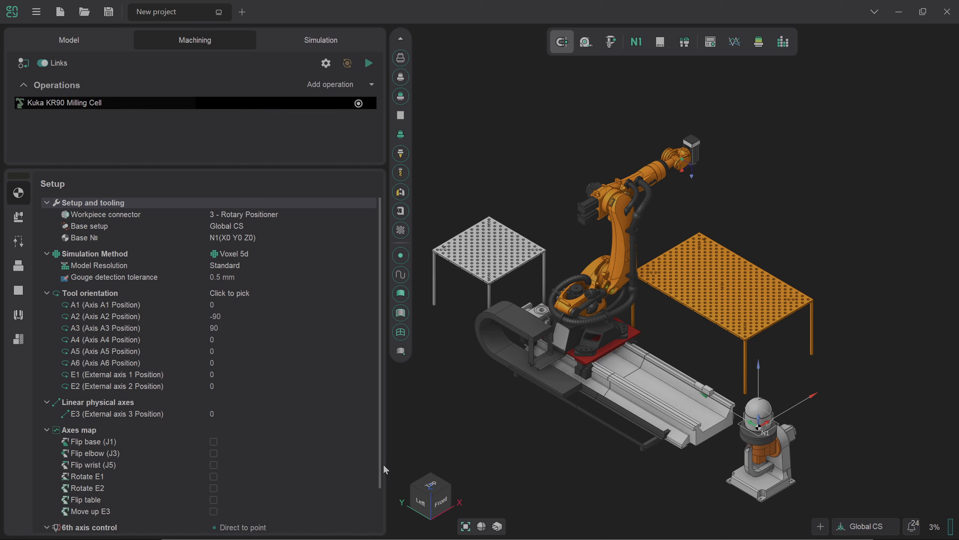
Add a 2D contouring operation, which uses tool T#13, a 30 mm cylindrical mill
left_click(374, 86)
mouse_move(342, 132)
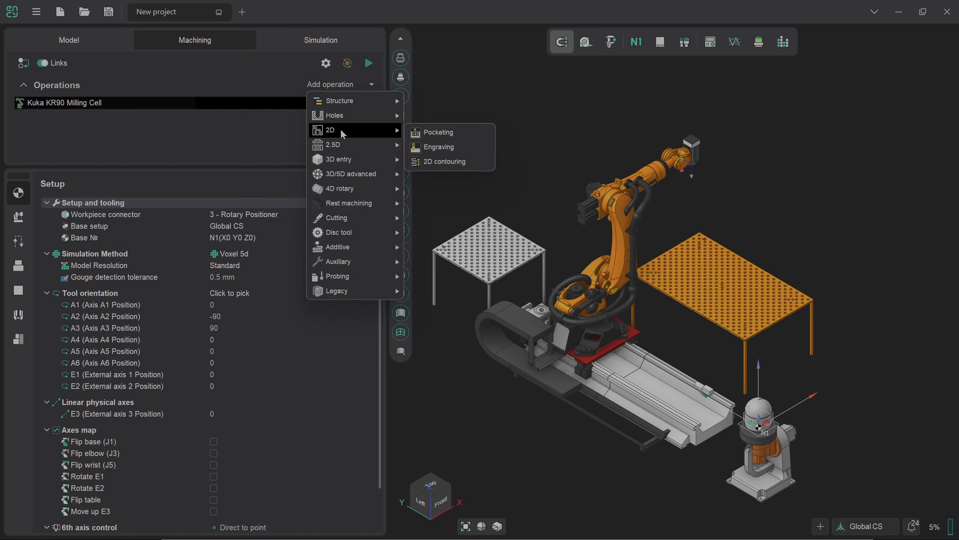
left_click(443, 163)
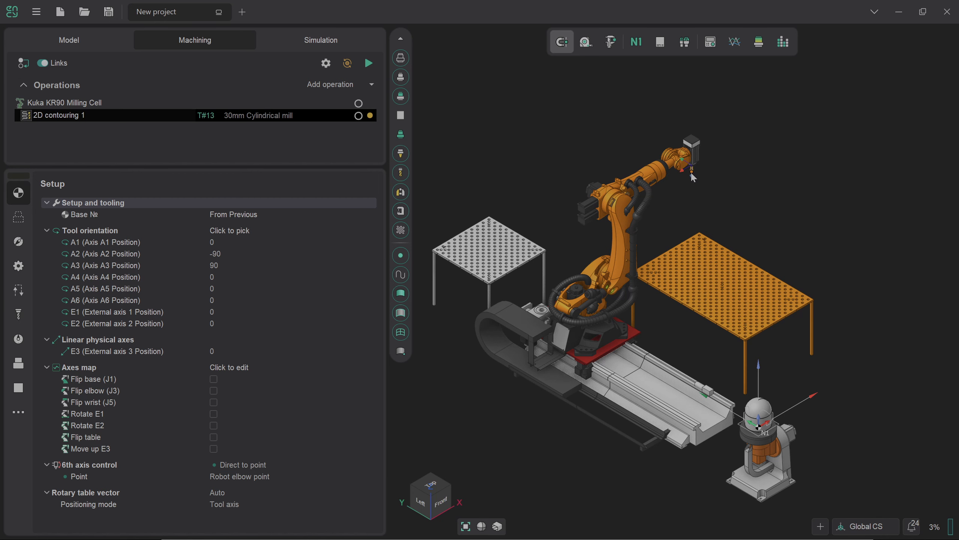
Set the 30 mm cylindrical mill's length (L) to 300 mm and apply the tool change
left_click(18, 316)
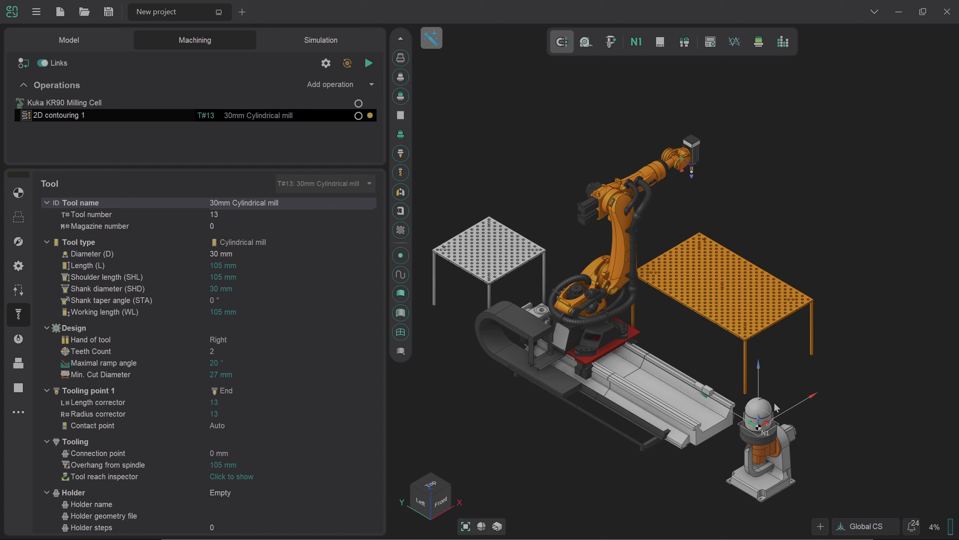
left_click(242, 265)
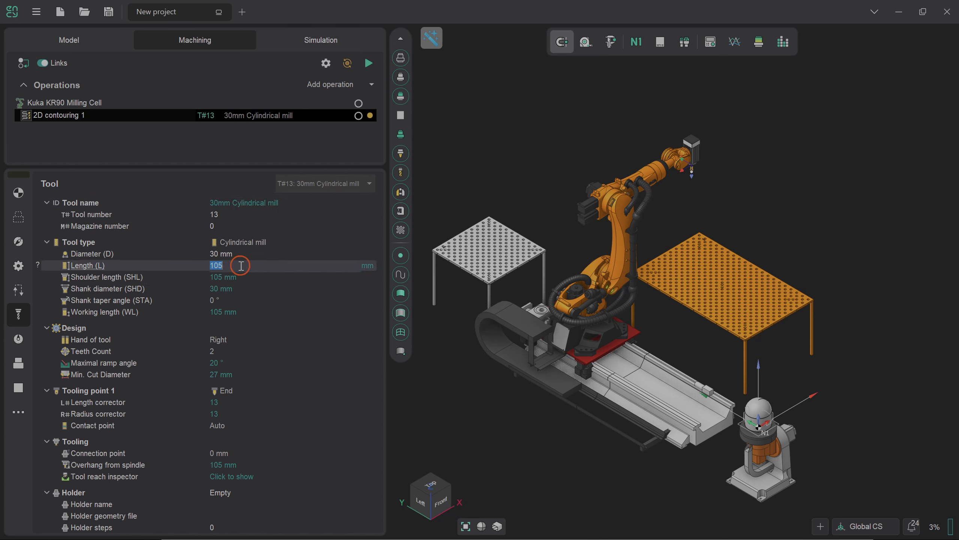
left_click(357, 271)
type("300")
key("Return")
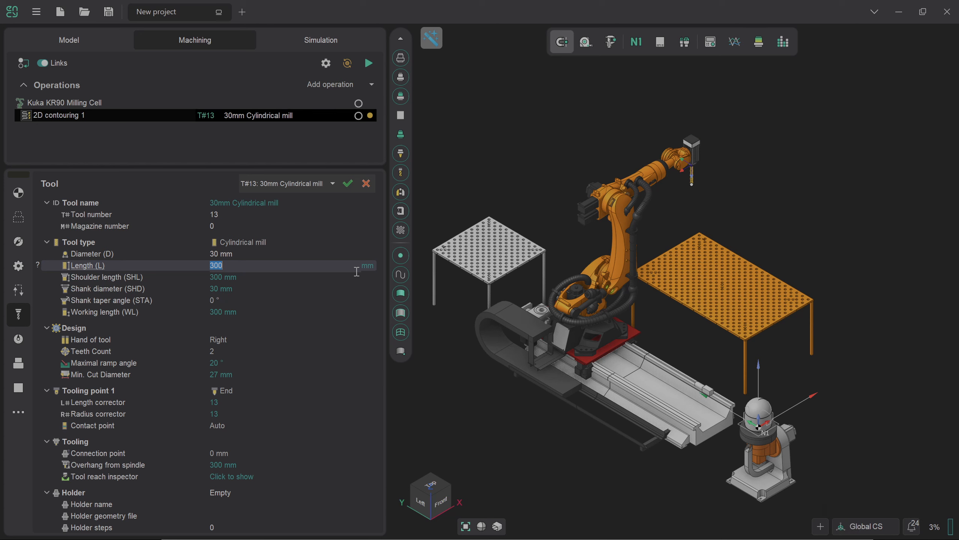
left_click(347, 183)
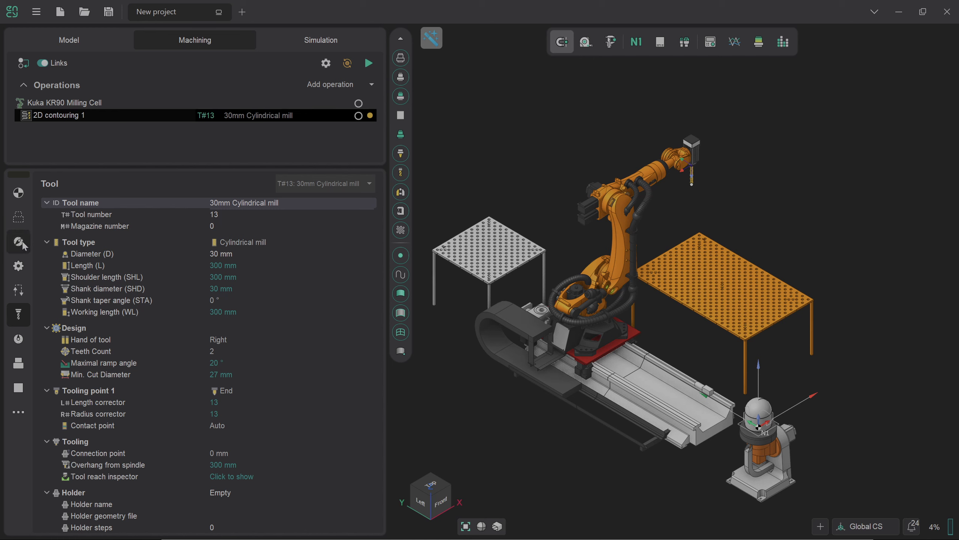
Assign the contour around the dome's base from Contour demo.3dm as the operation's machining curve
left_click(18, 217)
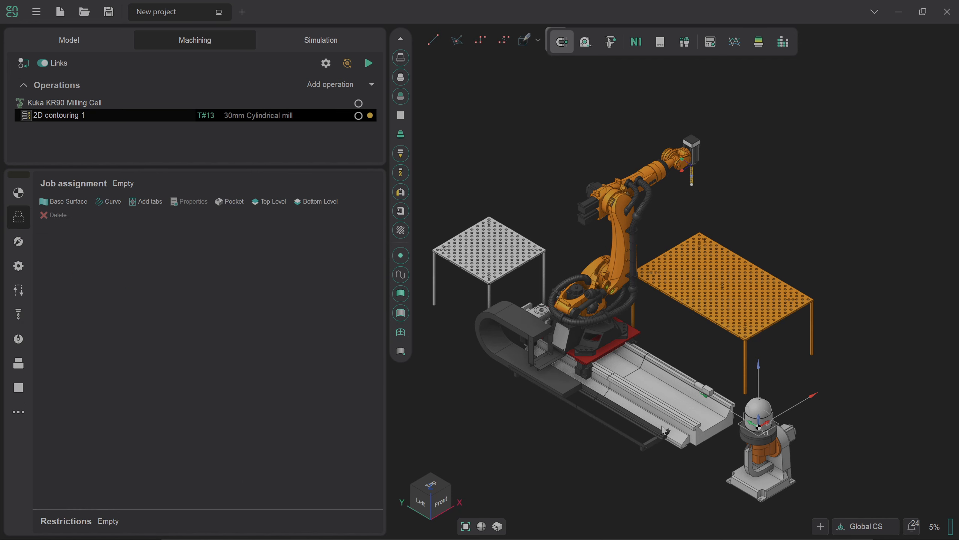
scroll(795, 449, "up", 3)
scroll(741, 429, "up", 2)
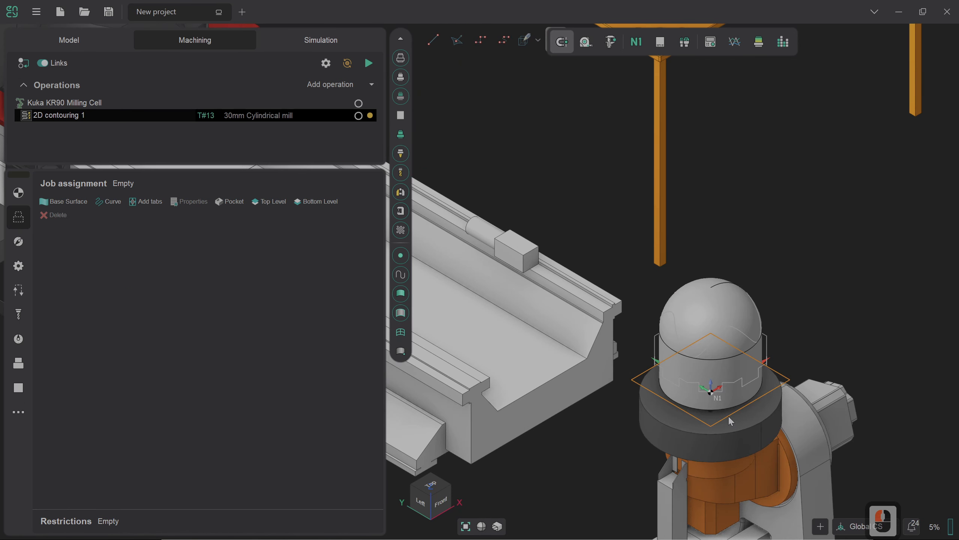
left_click(730, 417)
left_click(214, 446)
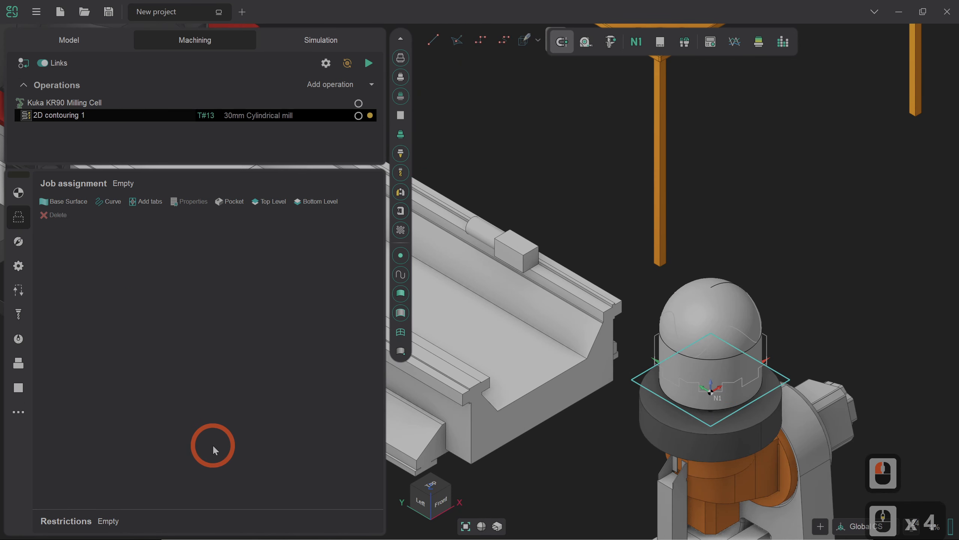
left_click(99, 206)
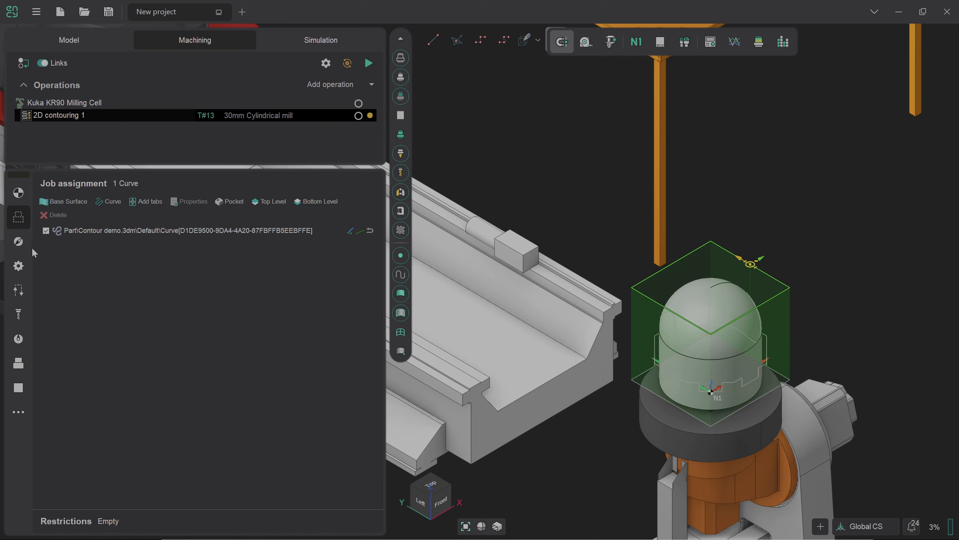
left_click(20, 242)
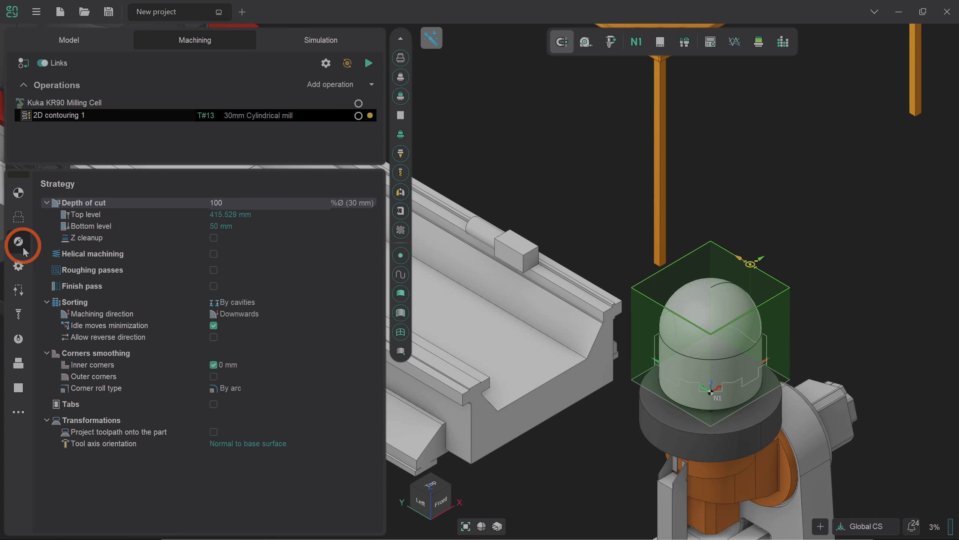
Set the top level to 100 mm and the bottom level to 75 mm, then calculate the toolpath
left_click(226, 215)
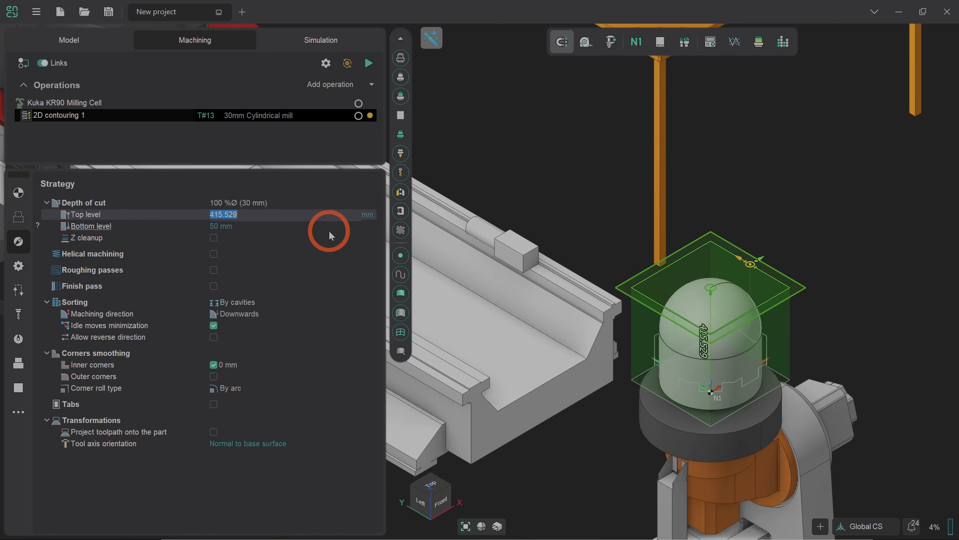
type("100")
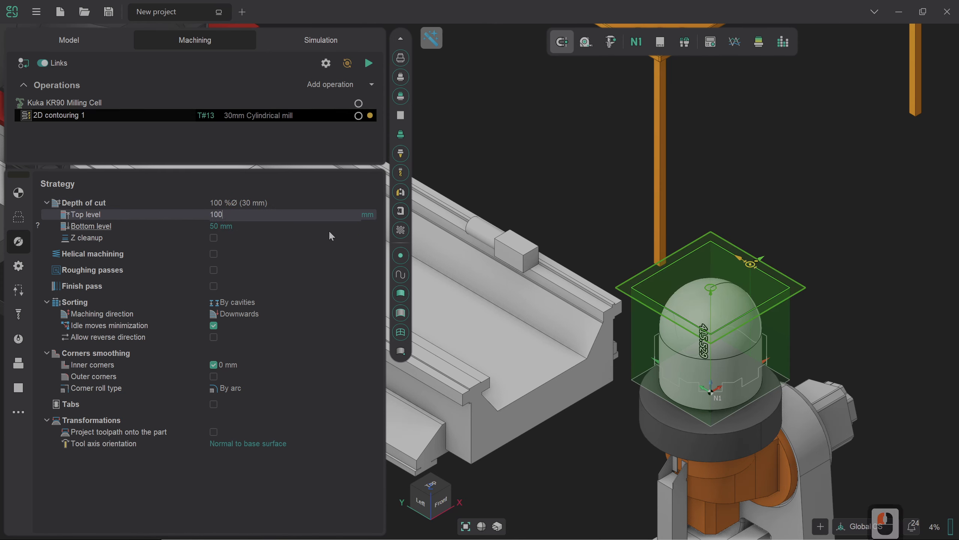
key("Return")
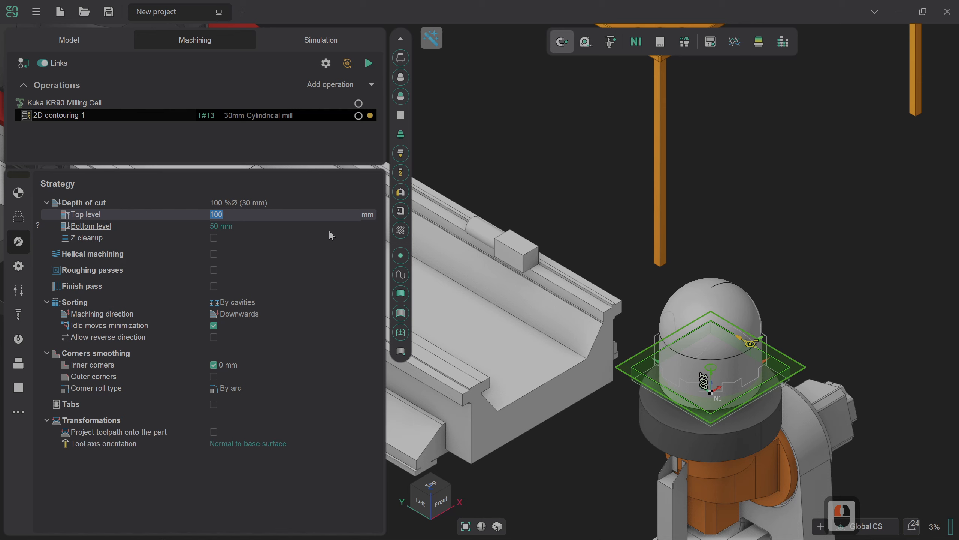
left_click(324, 226)
type("75")
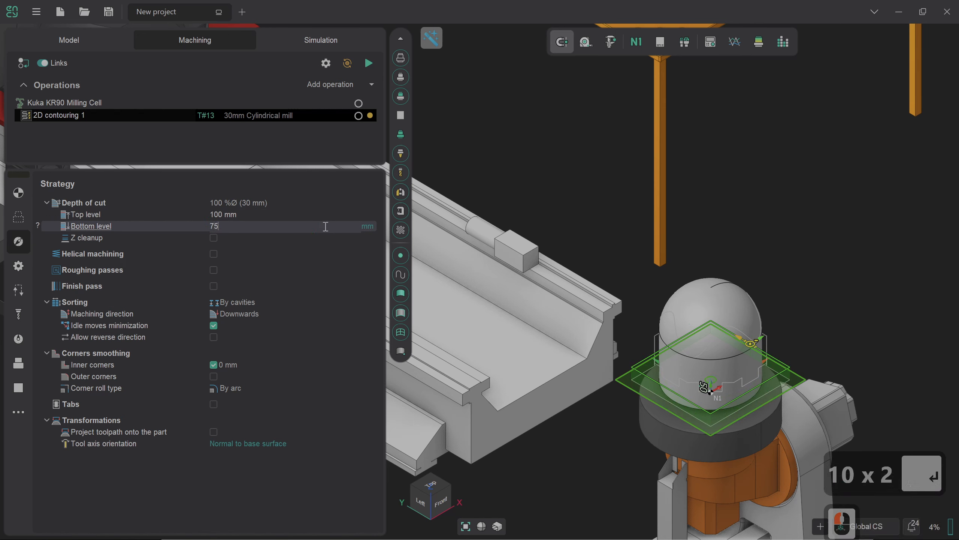
key("Return")
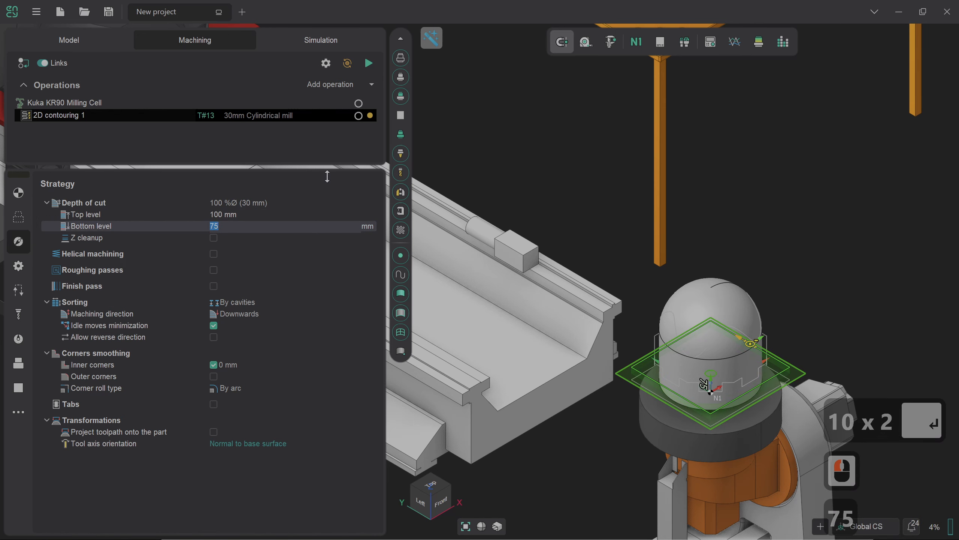
left_click(318, 145)
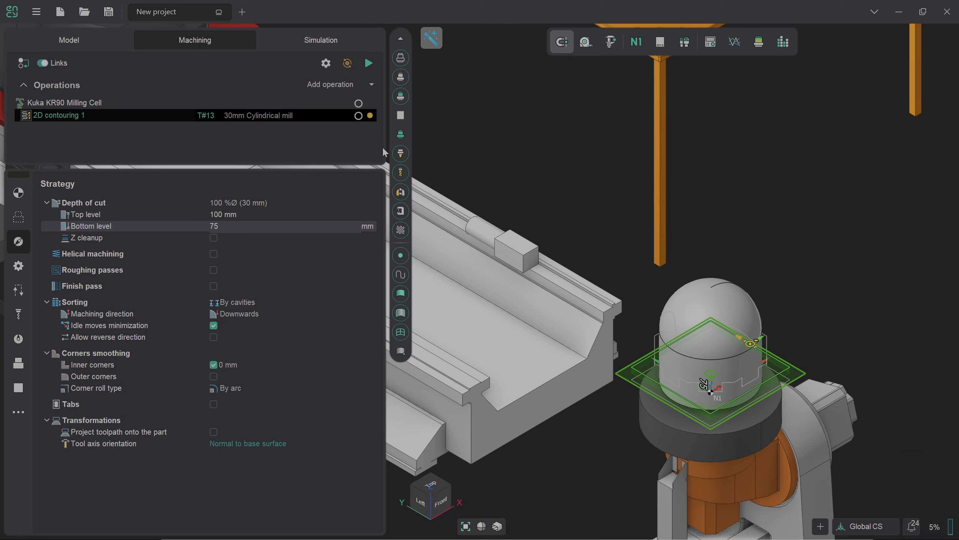
left_click(368, 63)
Enable Move up E3 in the operation's axes map setup parameters
left_click(18, 199)
left_click(163, 435)
left_click(246, 365)
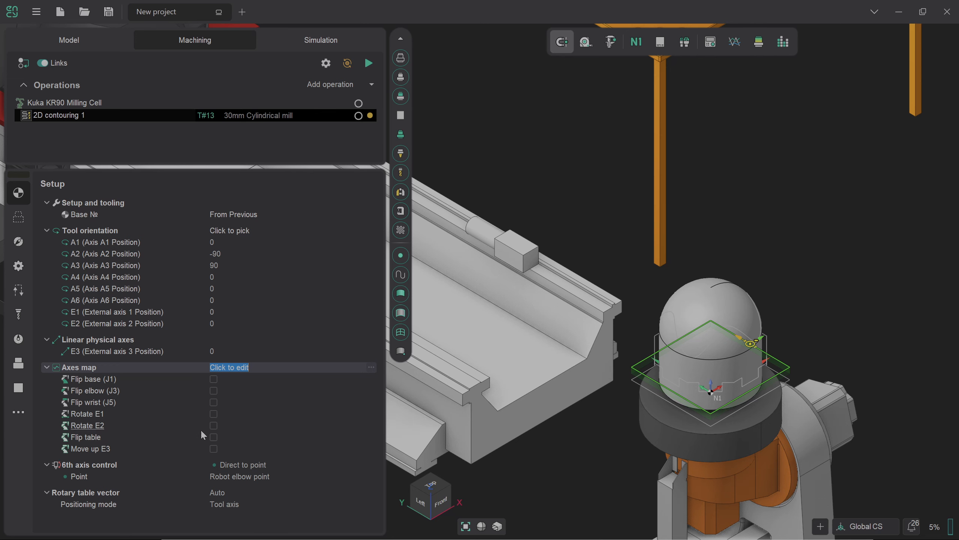
left_click(214, 448)
scroll(535, 447, "down", 5)
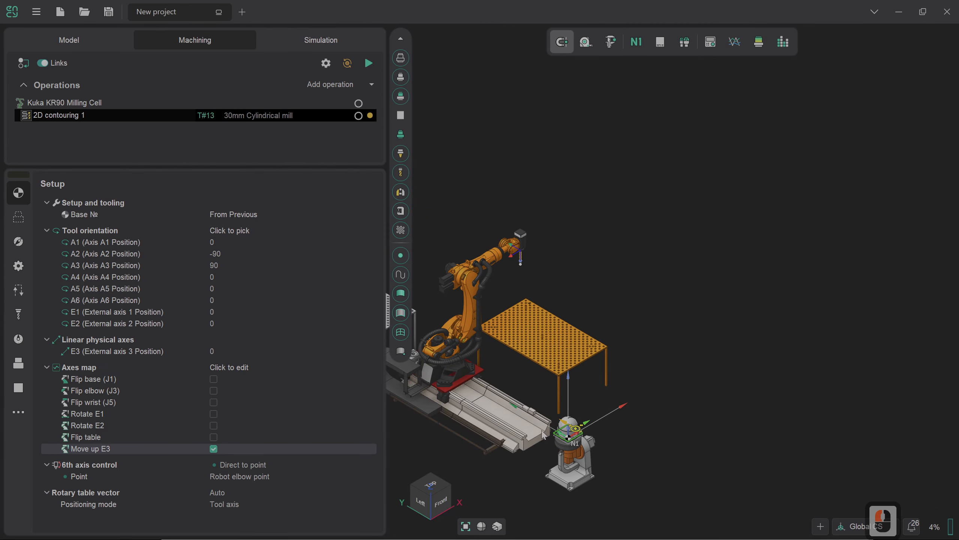
scroll(561, 442, "up", 5)
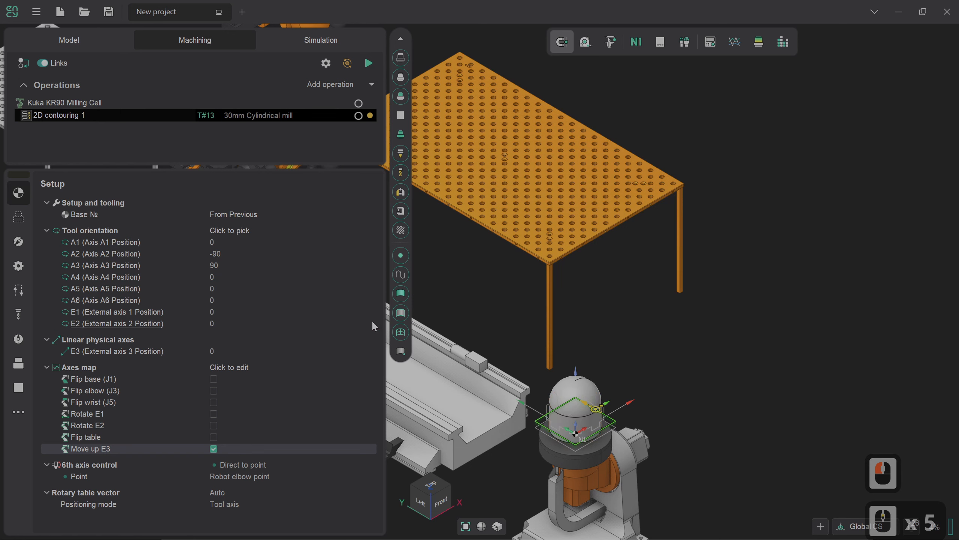
Try calculating the toolpath, then open the Redundant axes optimizer from the Axes map row
left_click(372, 64)
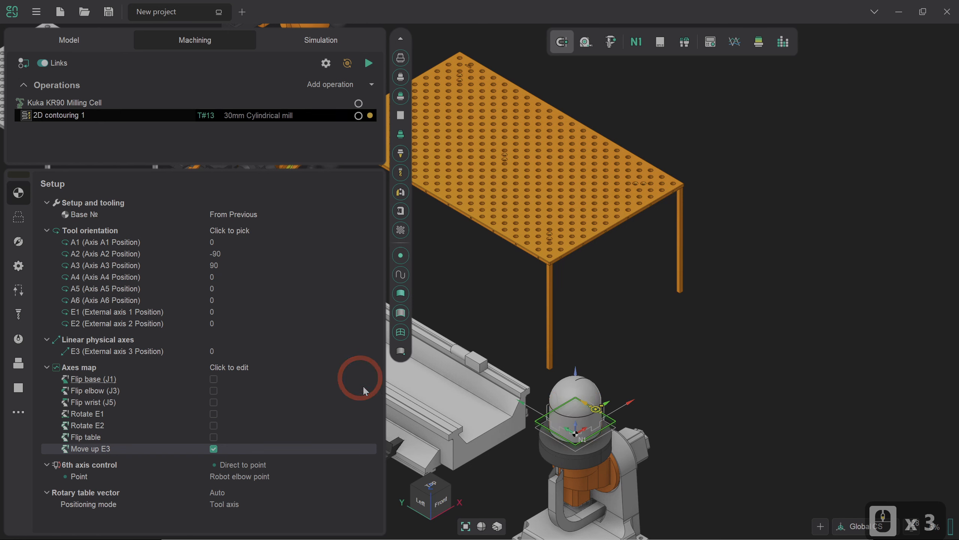
left_click(339, 364)
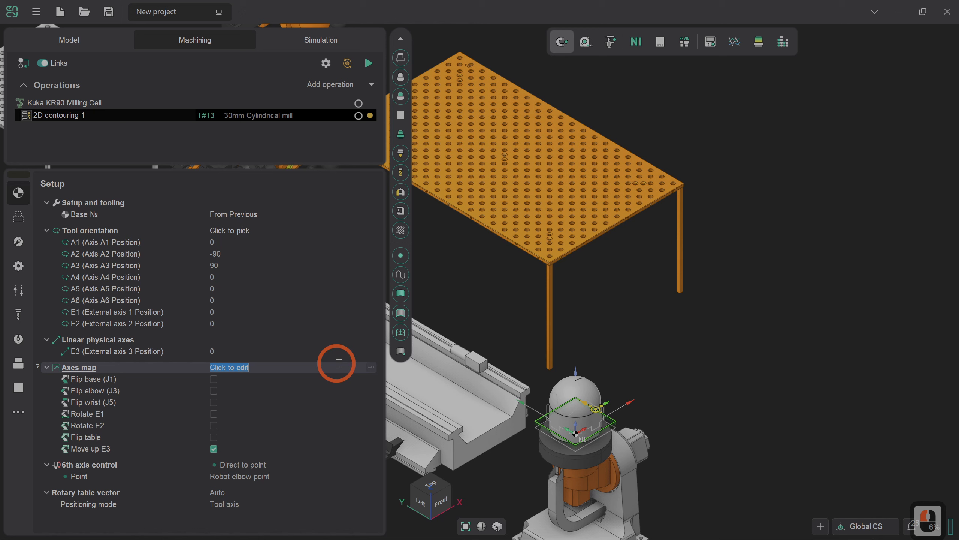
left_click(372, 367)
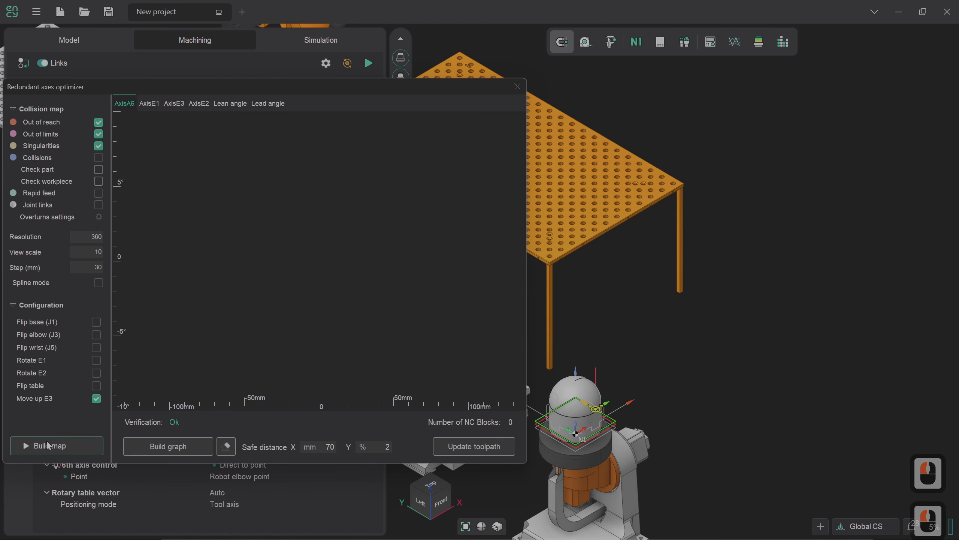
Build the A6 reachability map including part collisions, then build an axis graph through the free zone
left_click(66, 450)
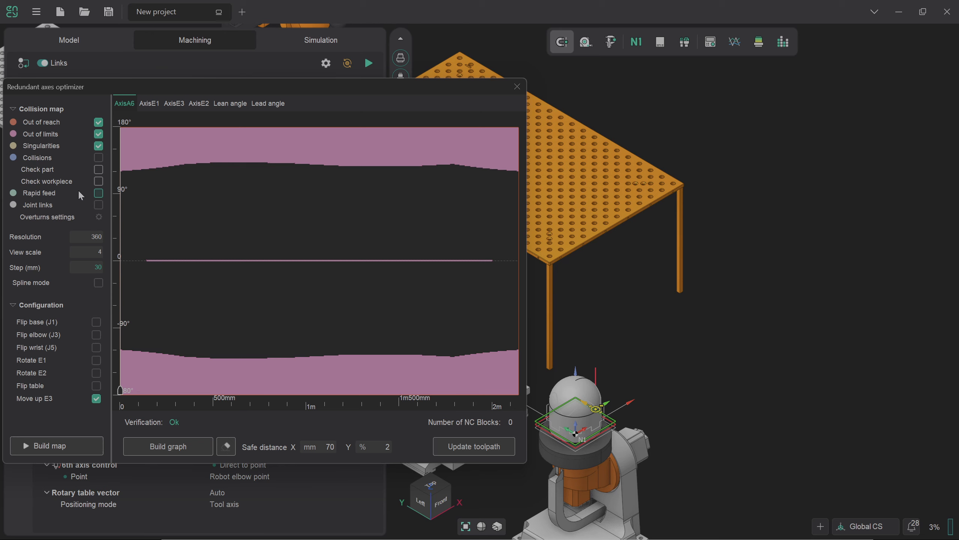
left_click(99, 158)
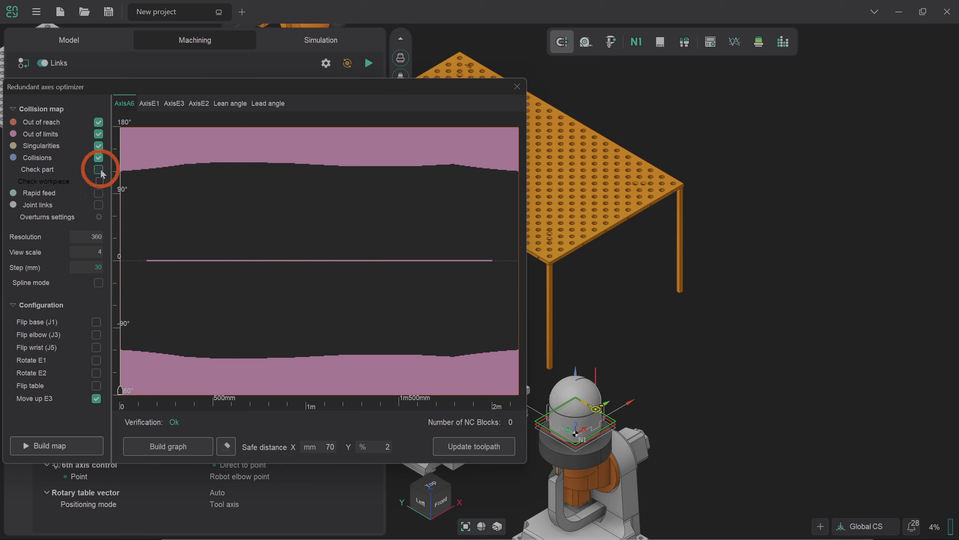
left_click(61, 446)
left_click(167, 446)
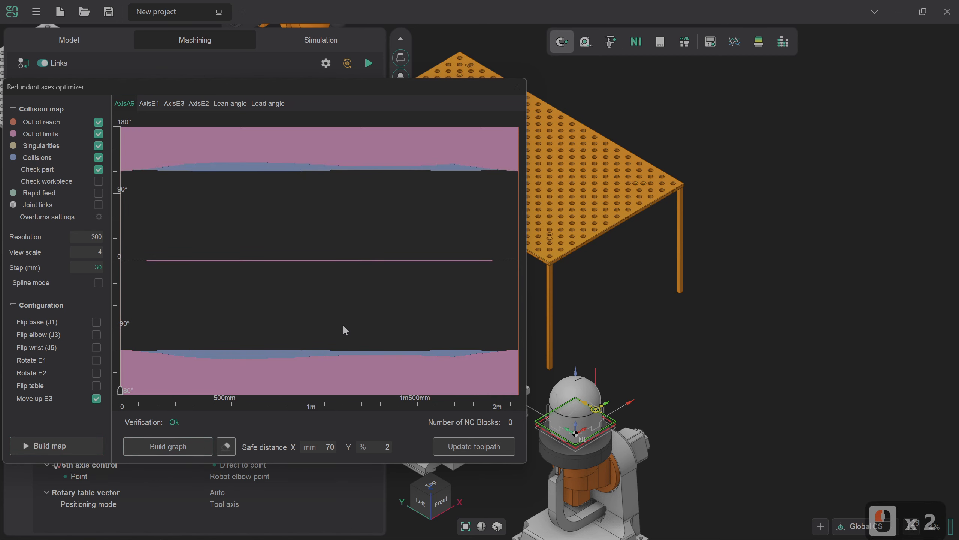
left_click(158, 449)
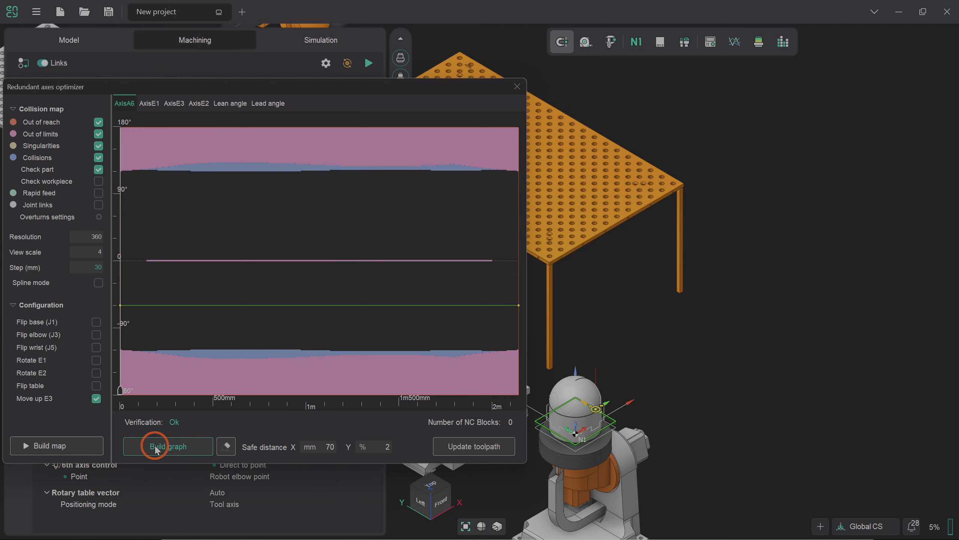
Regenerate the robot toolpath to 43 NC blocks, preview poses along it, and close the optimizer
left_click(487, 450)
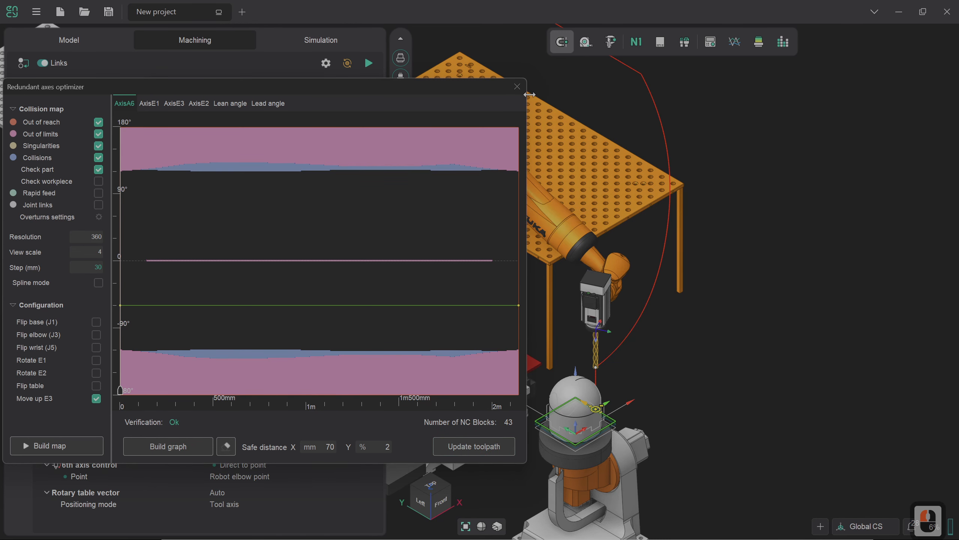
left_click_drag(488, 92, 431, 30)
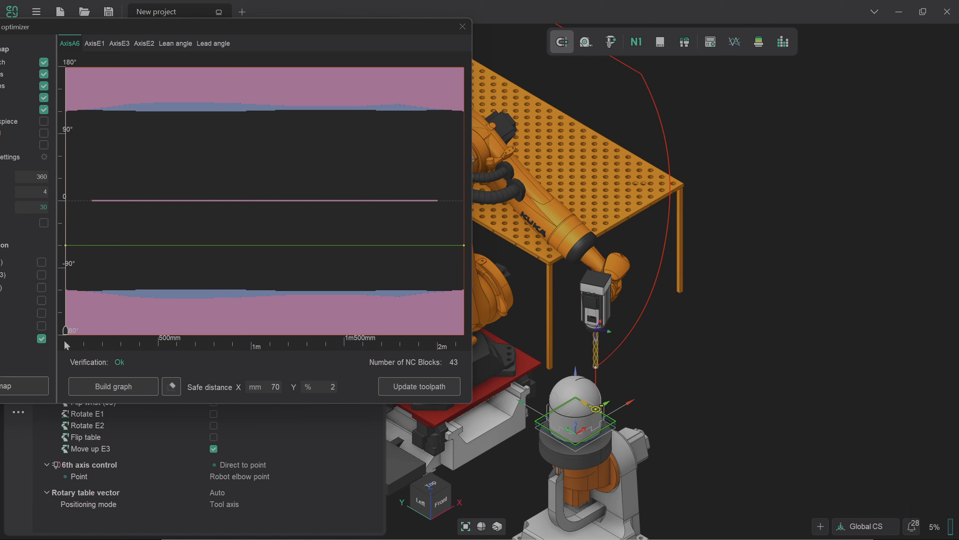
mouse_move(64, 345)
left_mouse_down()
mouse_move(299, 350)
mouse_move(456, 334)
left_mouse_up()
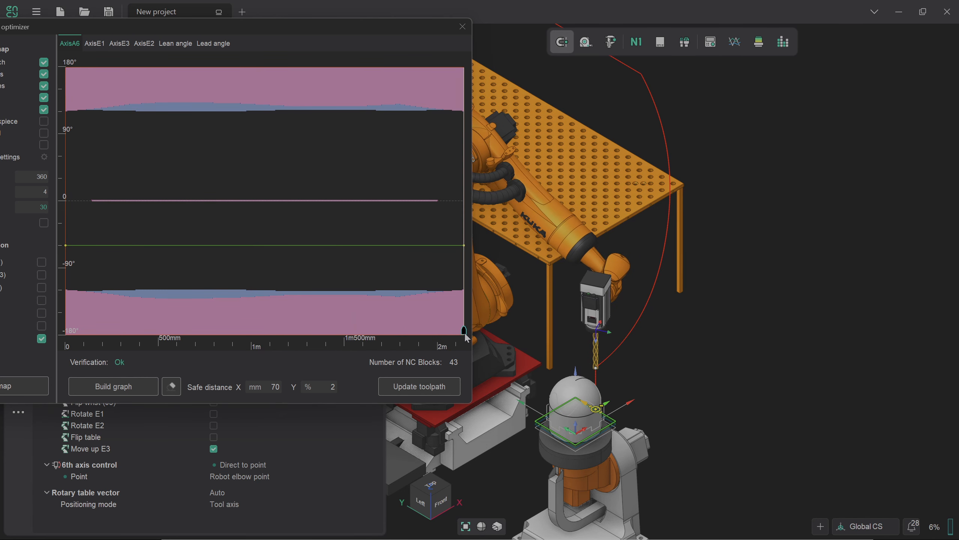
left_click(438, 391)
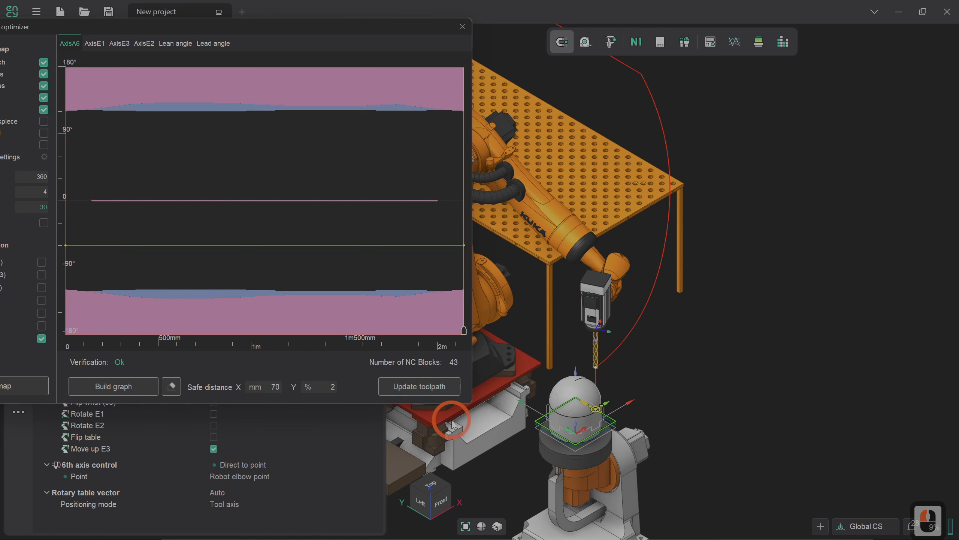
left_click(469, 31)
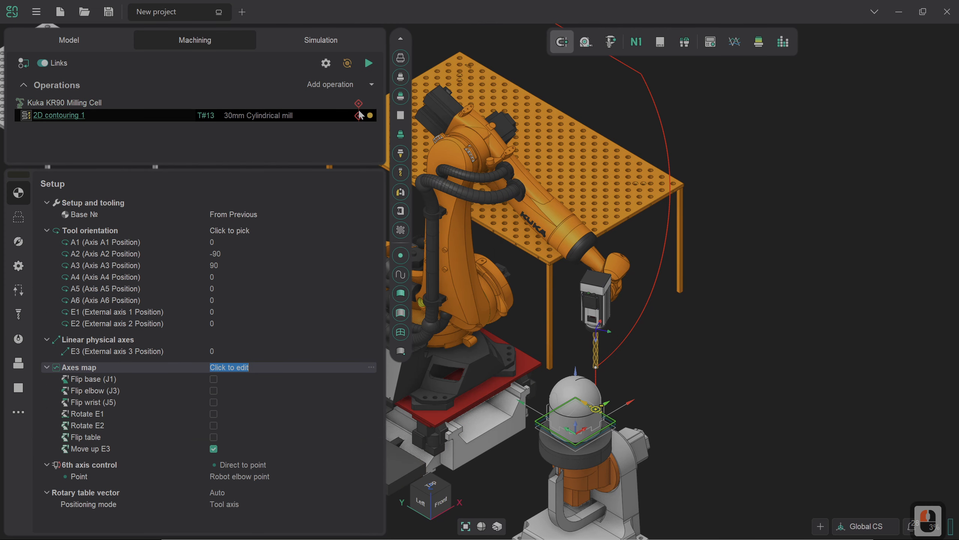
In the Simulation view, reset the 2D contouring operation's node status
left_click(357, 35)
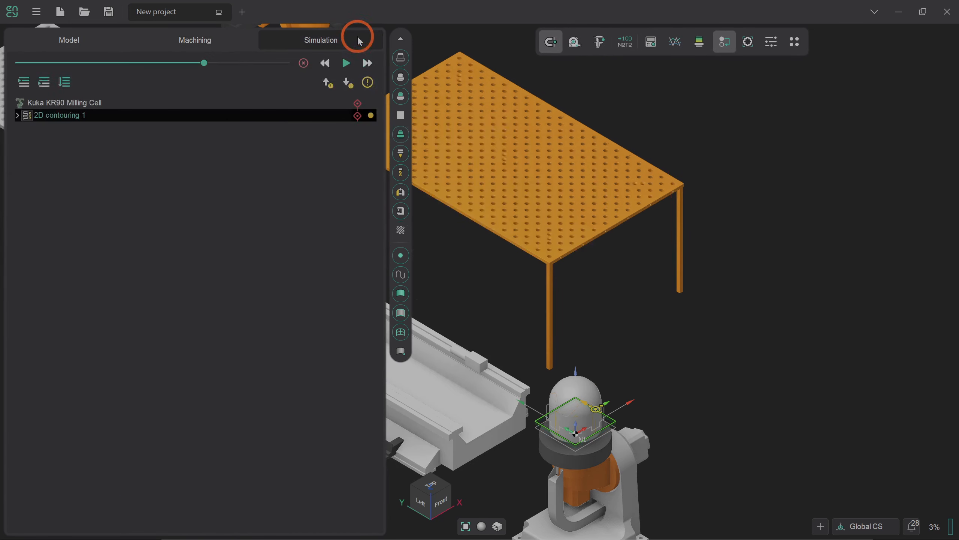
right_click(361, 116)
left_click(380, 143)
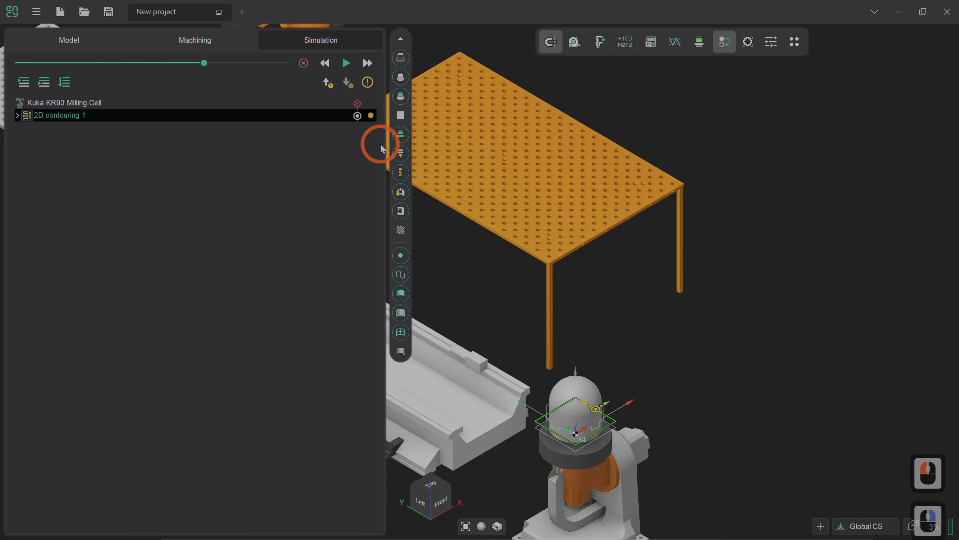
left_click(374, 103)
right_click(361, 108)
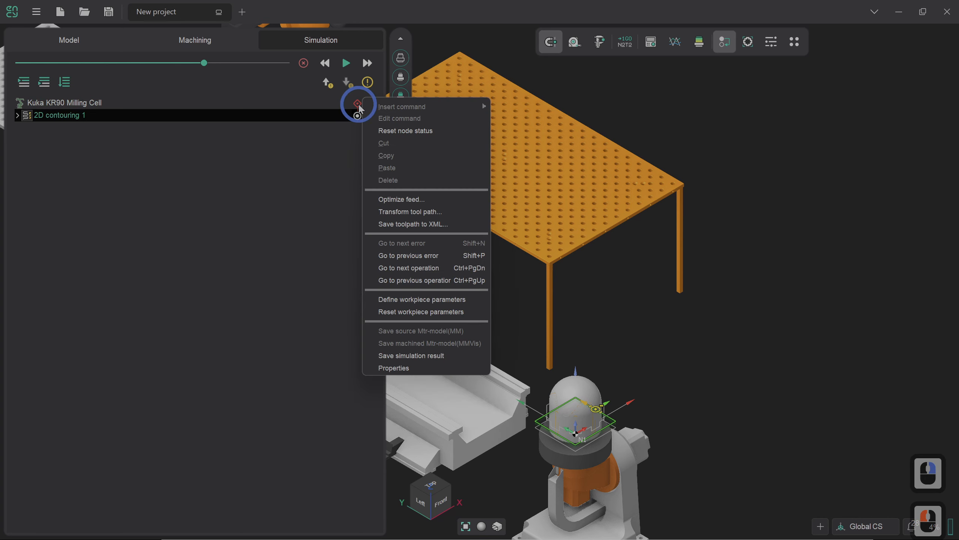
left_click(380, 130)
Rewind and run the simulation, confirming no errors and 00:07:56 machining time
left_click(332, 105)
left_click(304, 64)
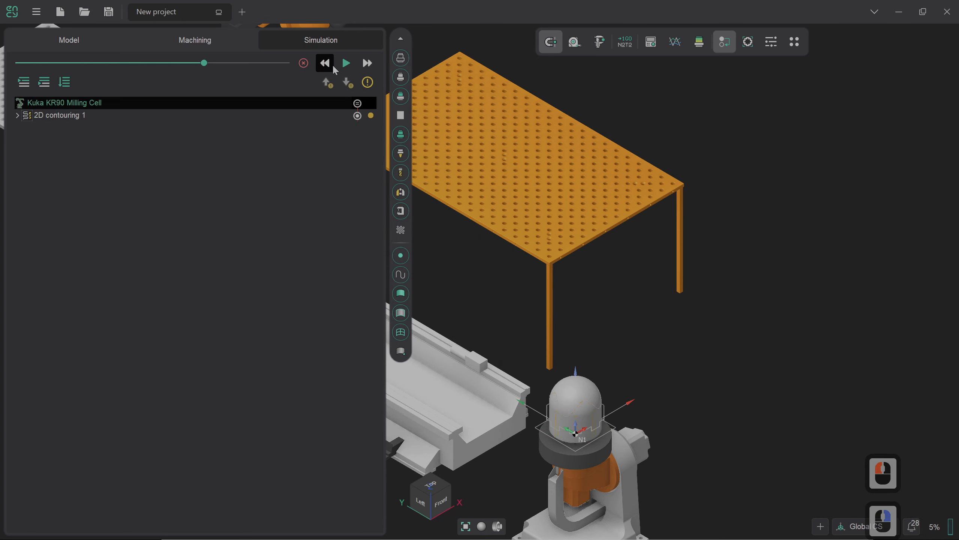
double_click(346, 64)
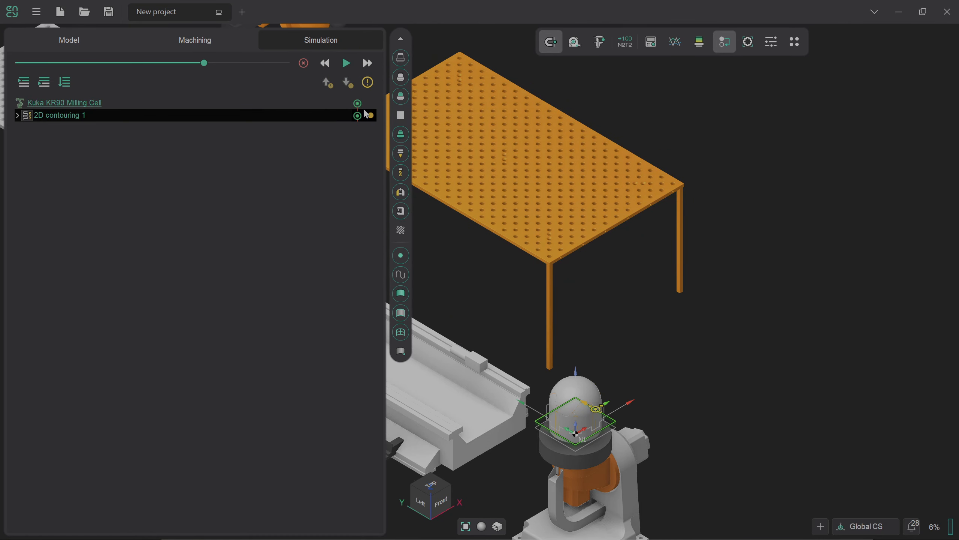
mouse_move(366, 115)
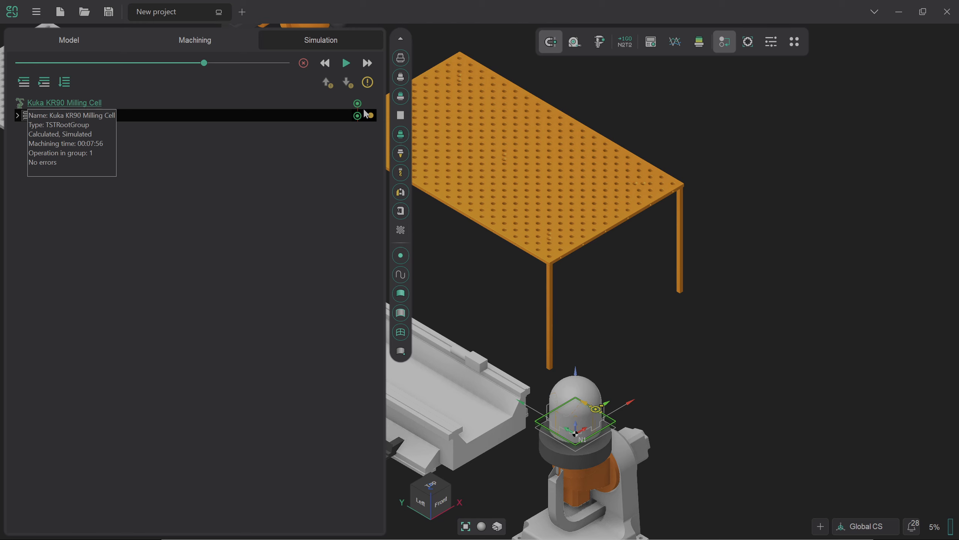